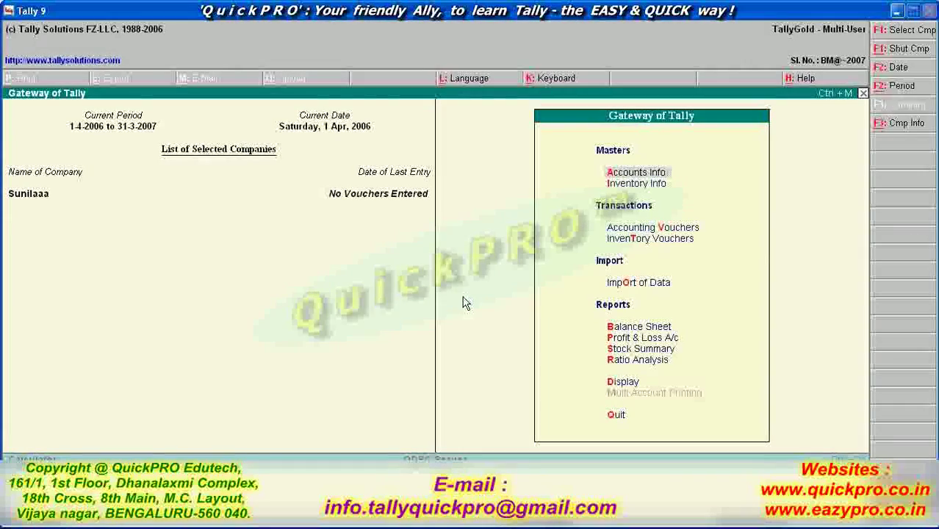
Delete the company Sunilaaa from its company alteration screen, confirming both deletion prompts
key(Escape)
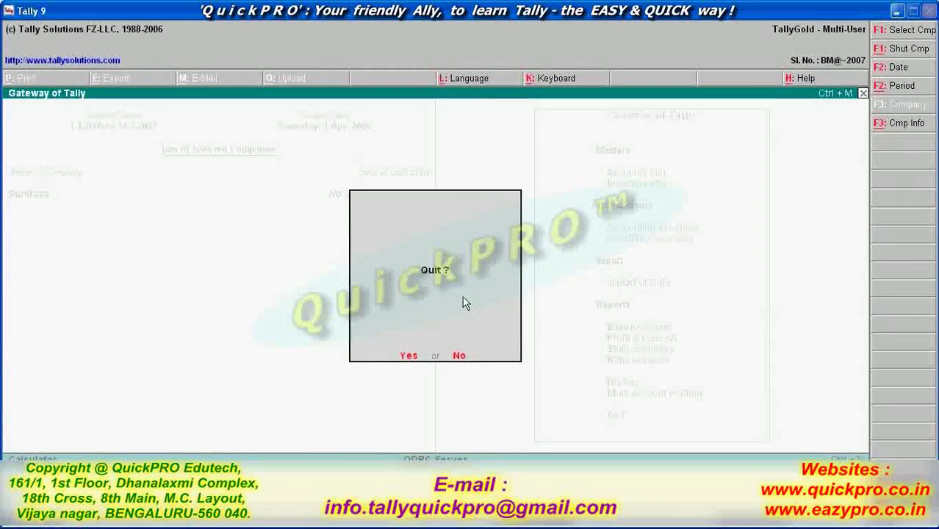
key(n)
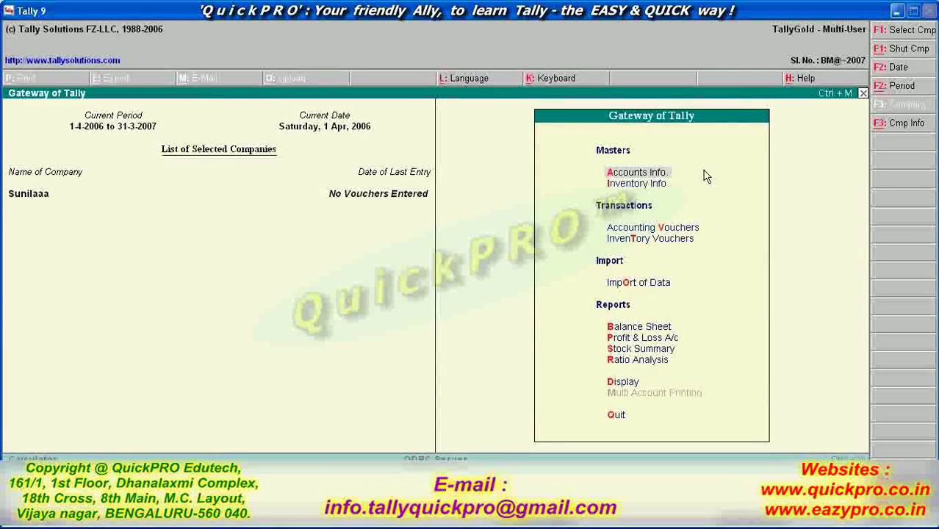
key(alt+F3)
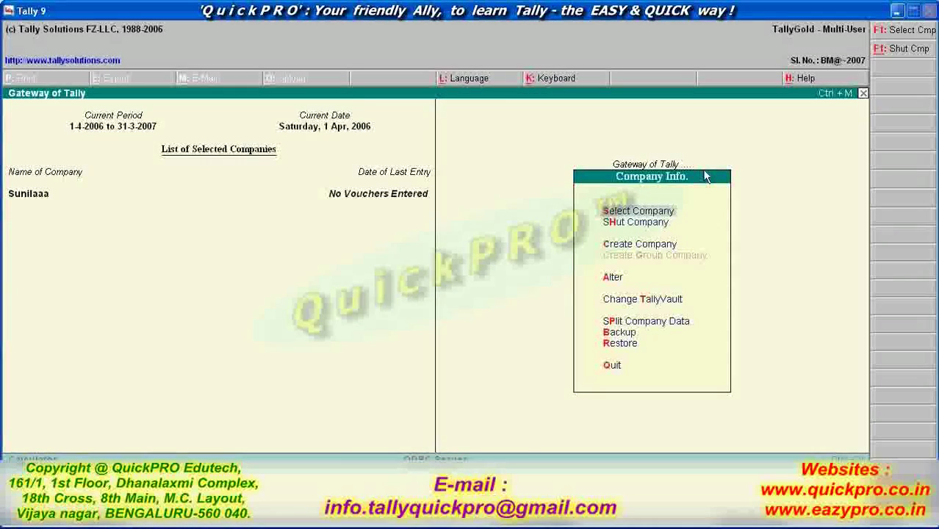
key(Return)
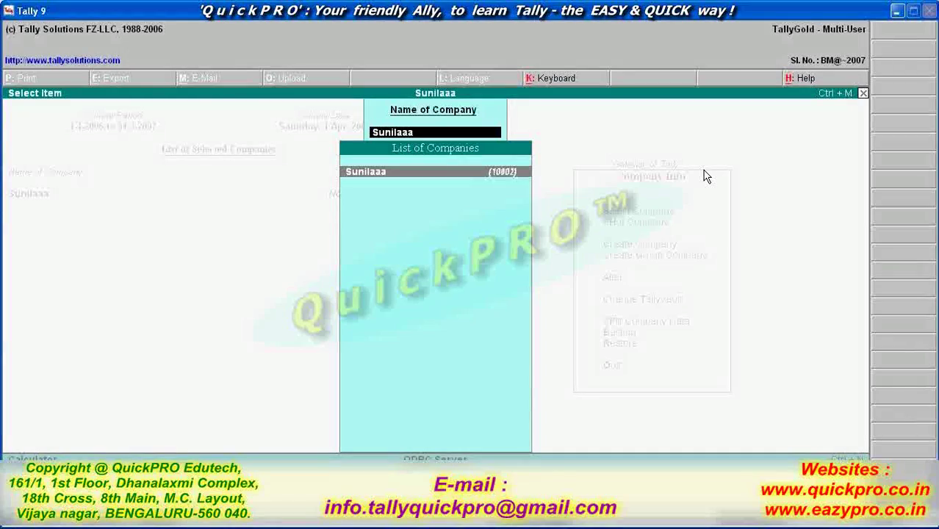
key(Return)
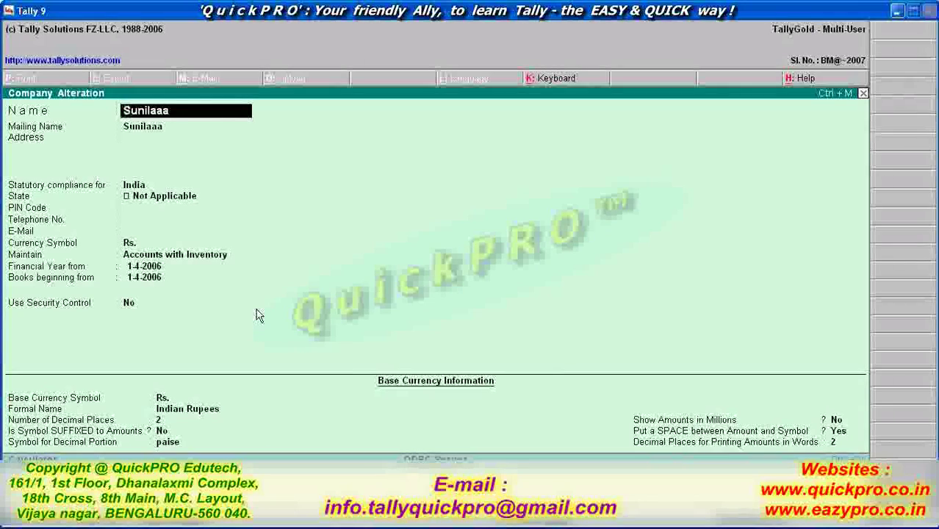
key(alt+d)
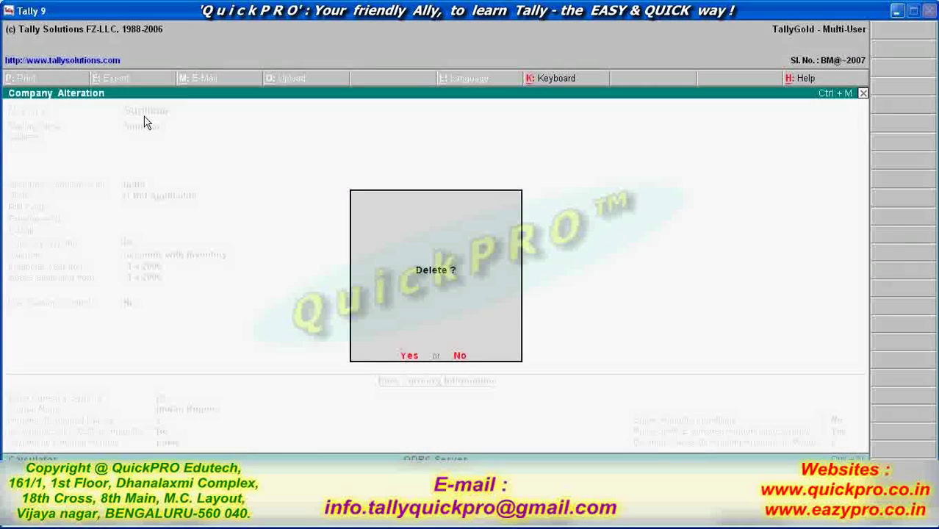
click(410, 359)
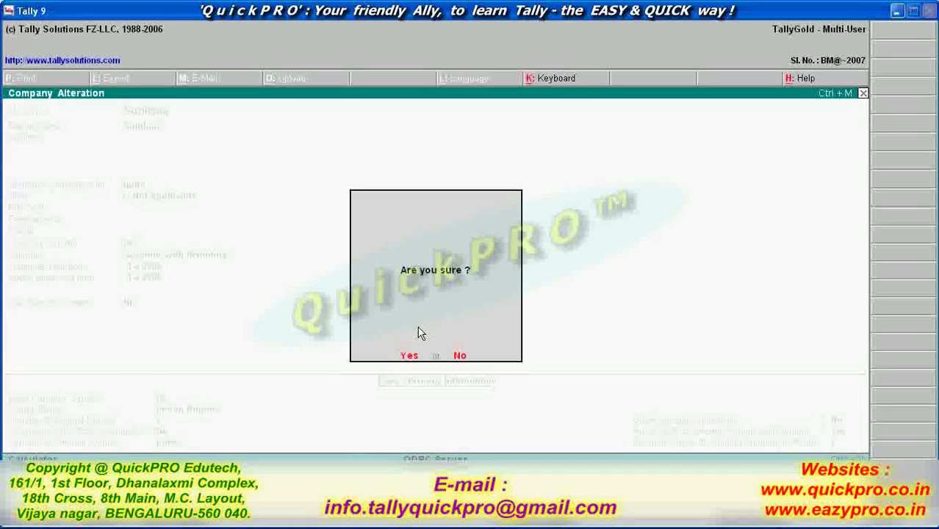
key(y)
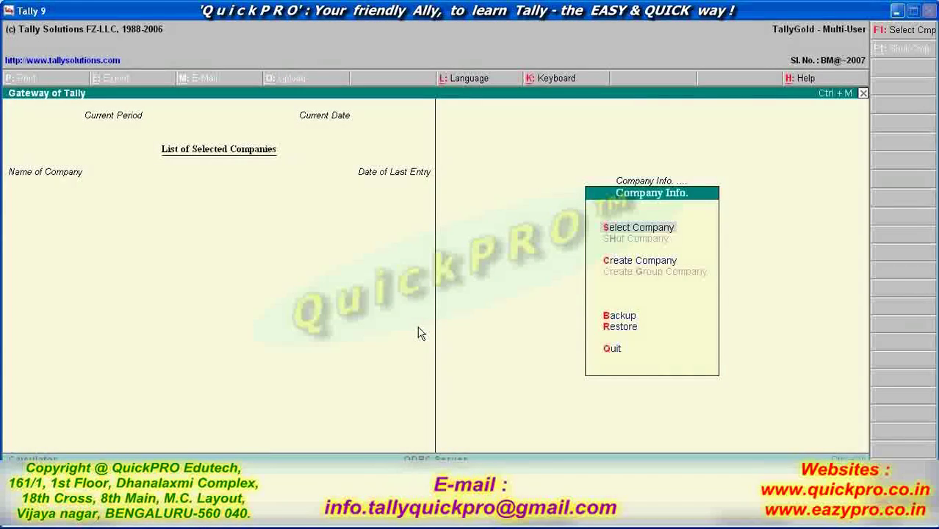
Load the encrypted company numbered 10004, entering its TallyVault password and the further login password, and return to the Gateway of Tally
key(s)
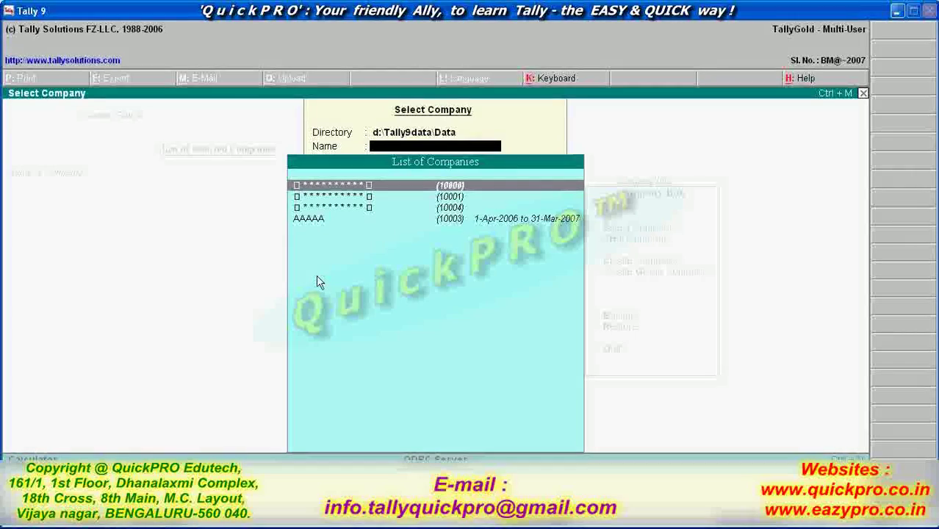
key(Escape)
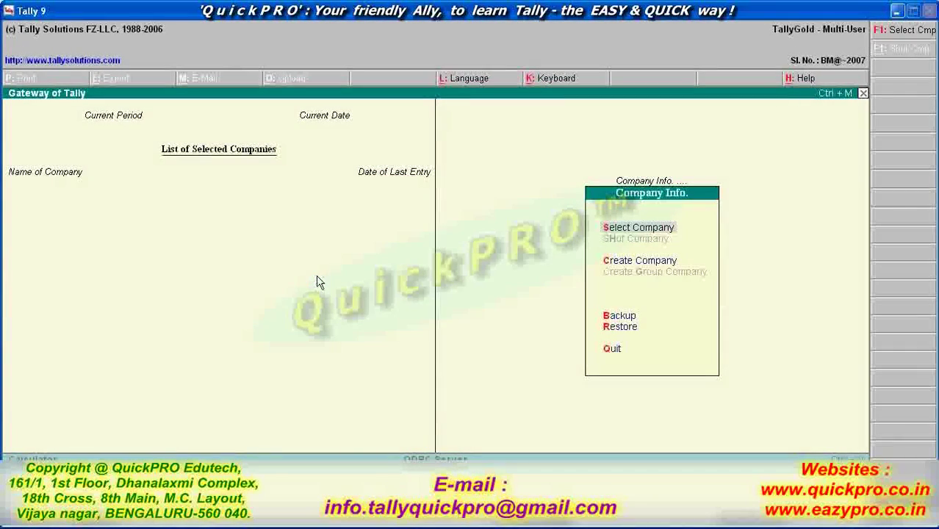
key(Return)
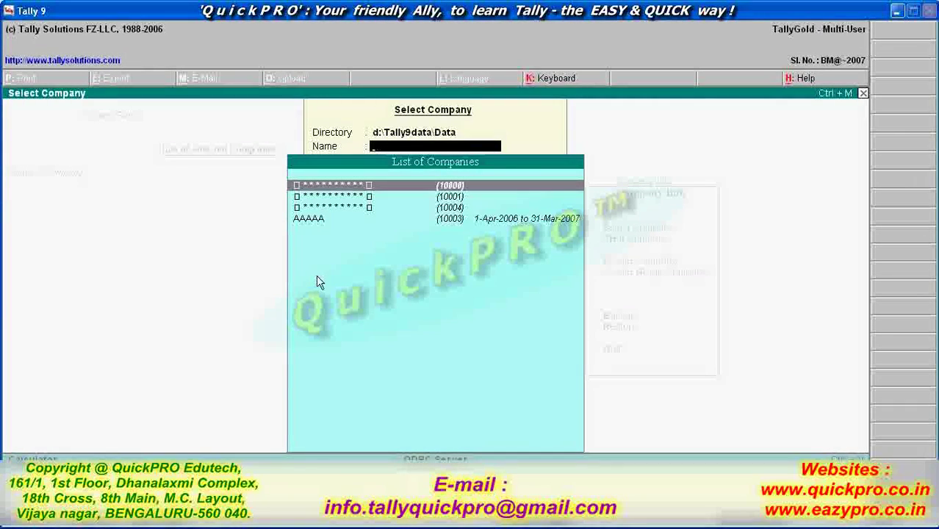
key(Down)
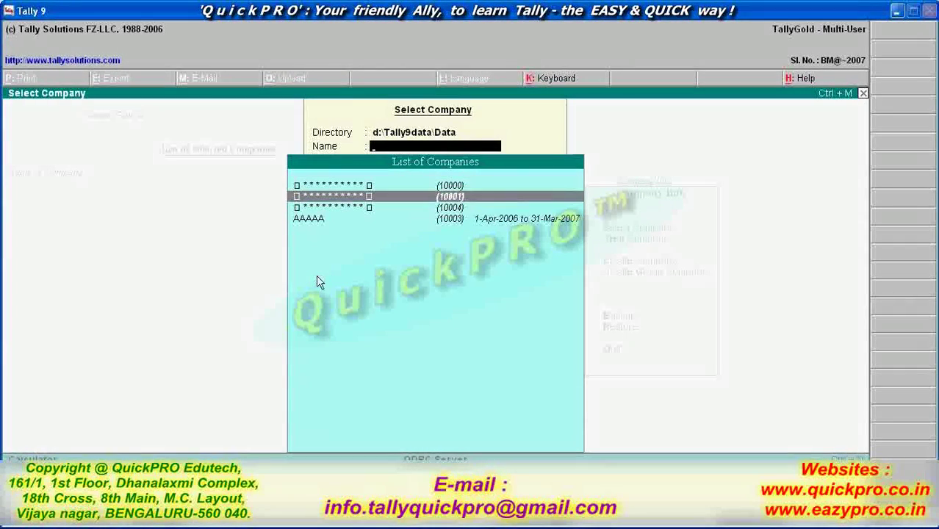
key(Down)
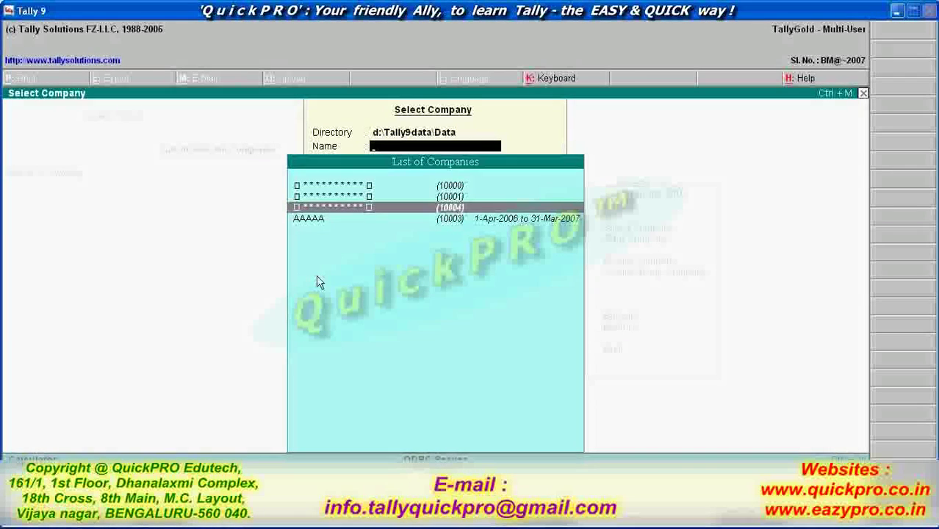
key(Return)
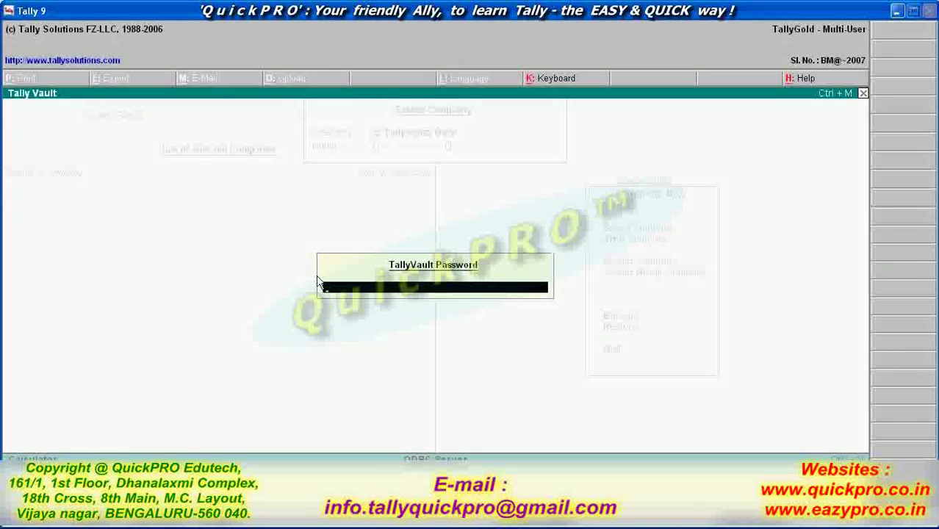
text(******)
key(Return)
text(******)
key(Return)
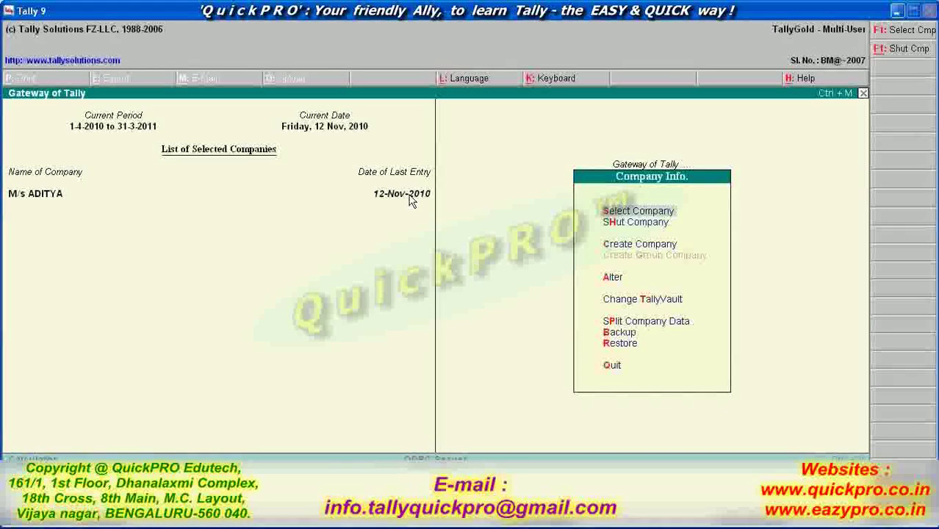
key(Escape)
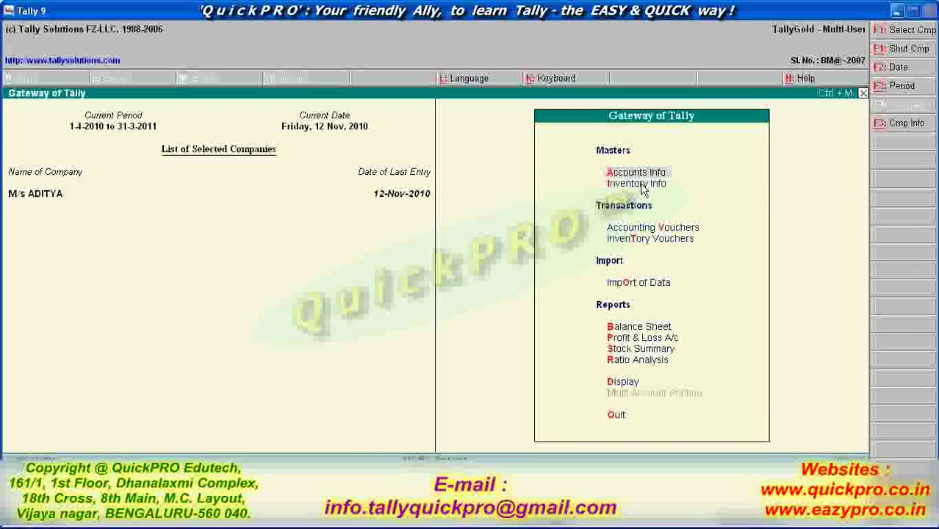
Delete the Bank ledger through single ledger alteration and return to the Gateway of Tally
key(Return)
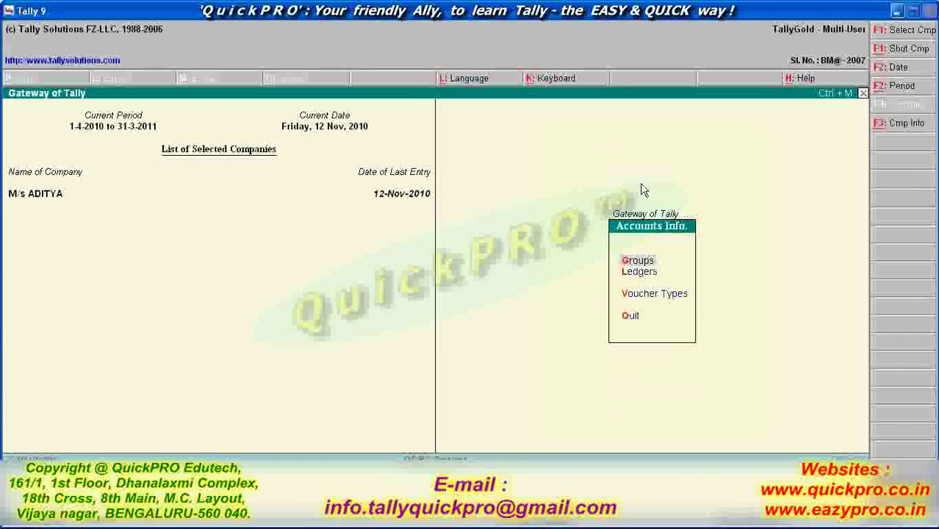
key(Down)
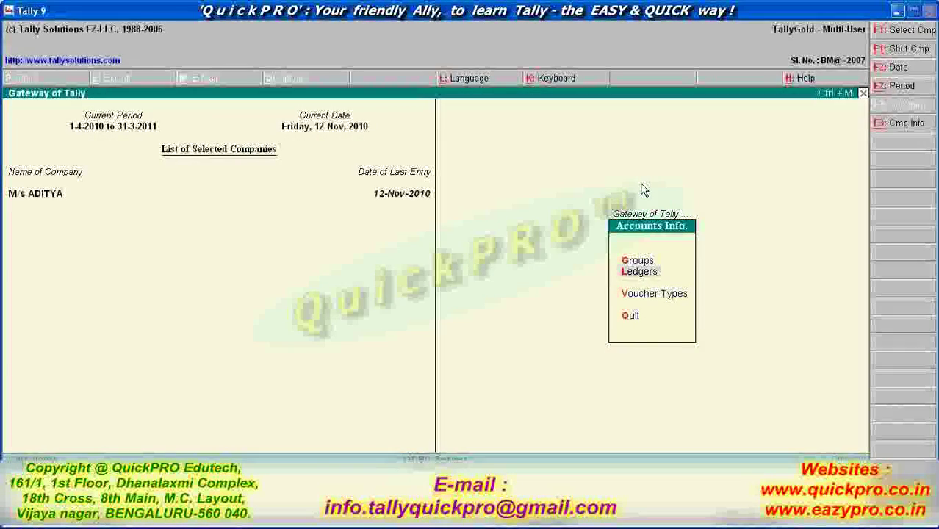
key(Return)
key(Down)
key(Down)
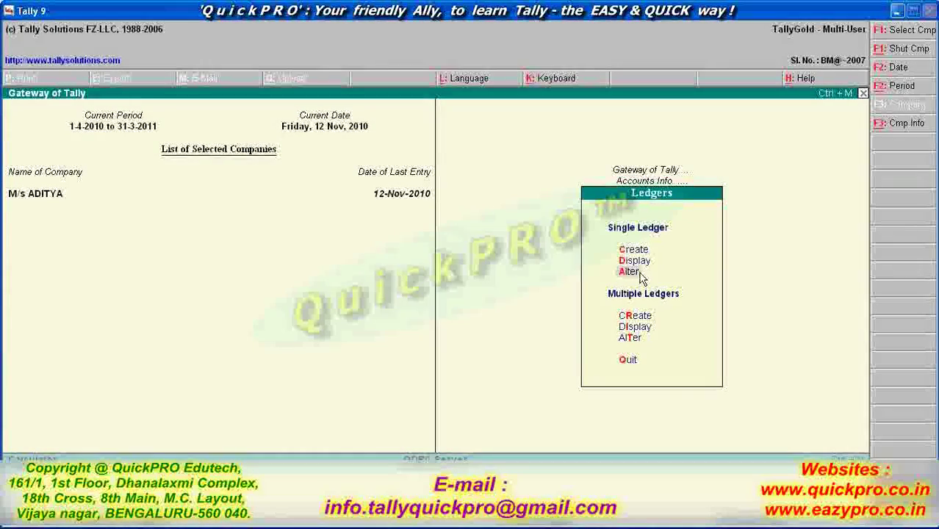
click(640, 275)
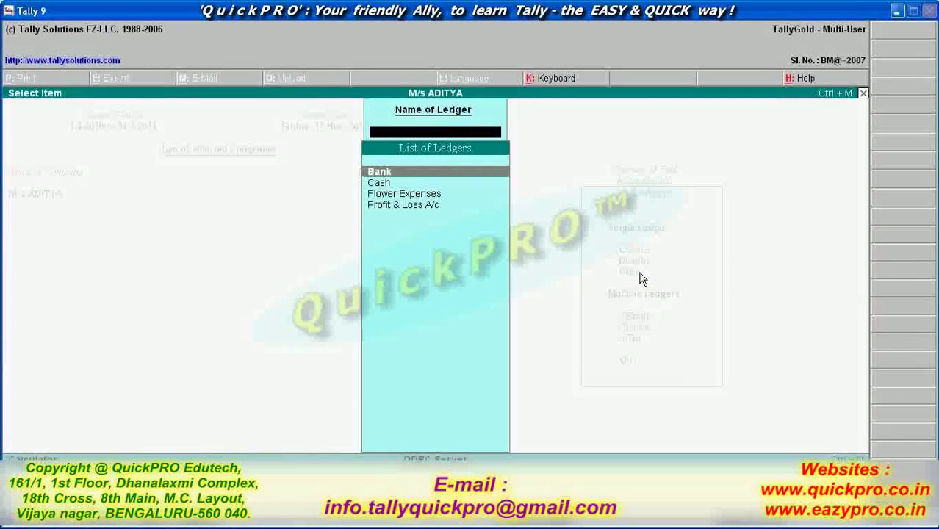
key(Return)
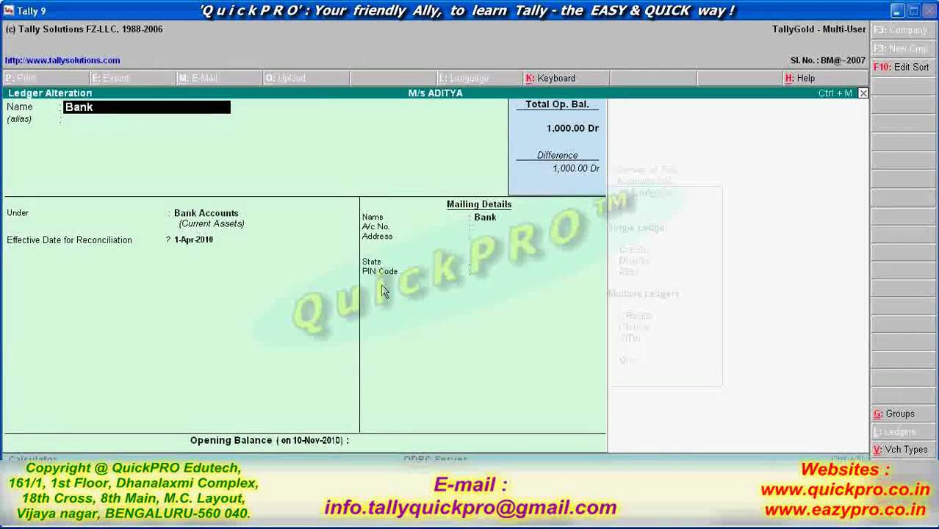
key(alt+d)
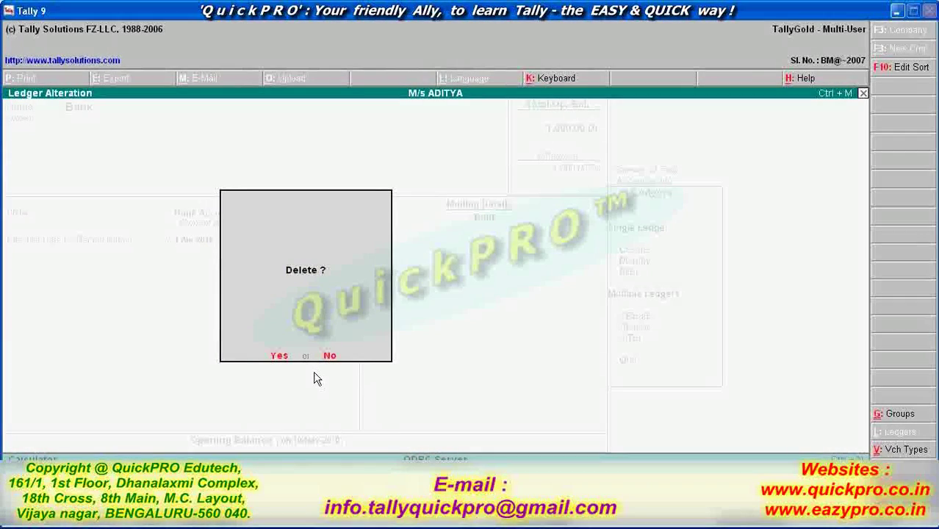
key(Escape)
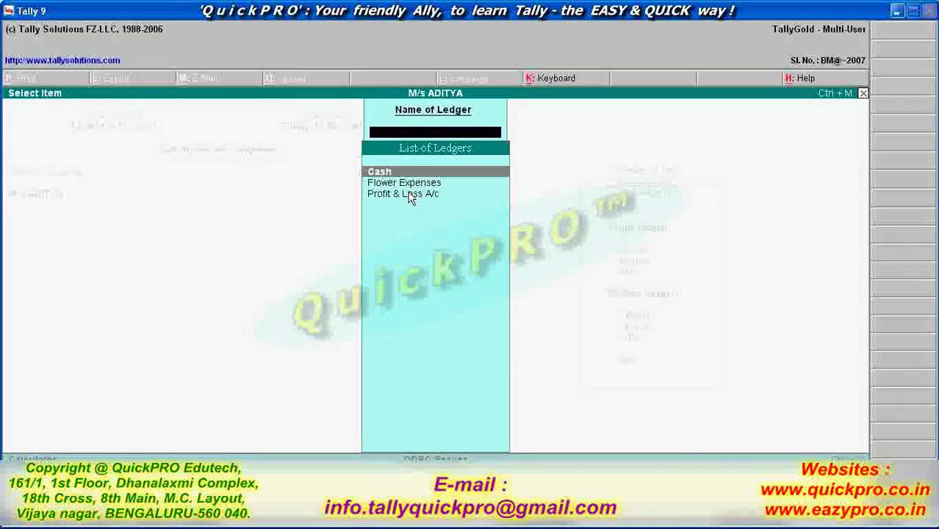
key(Escape)
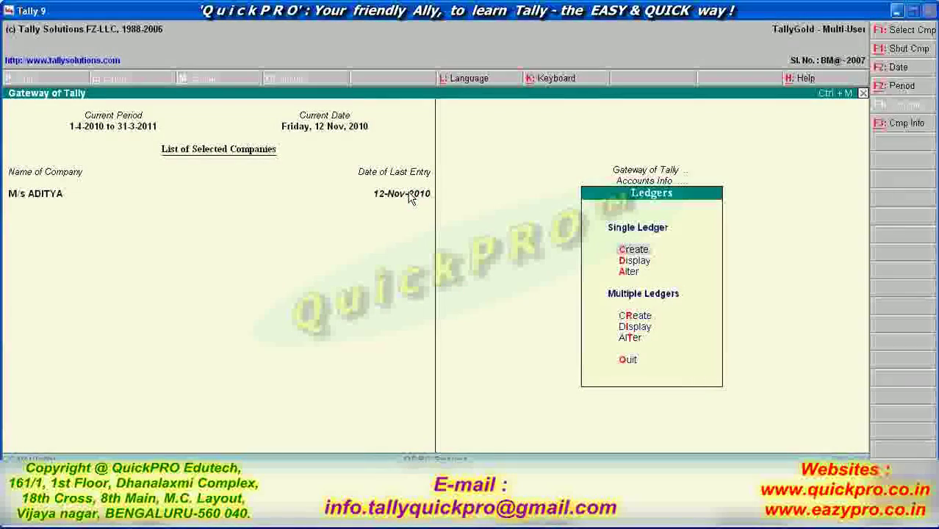
key(Escape)
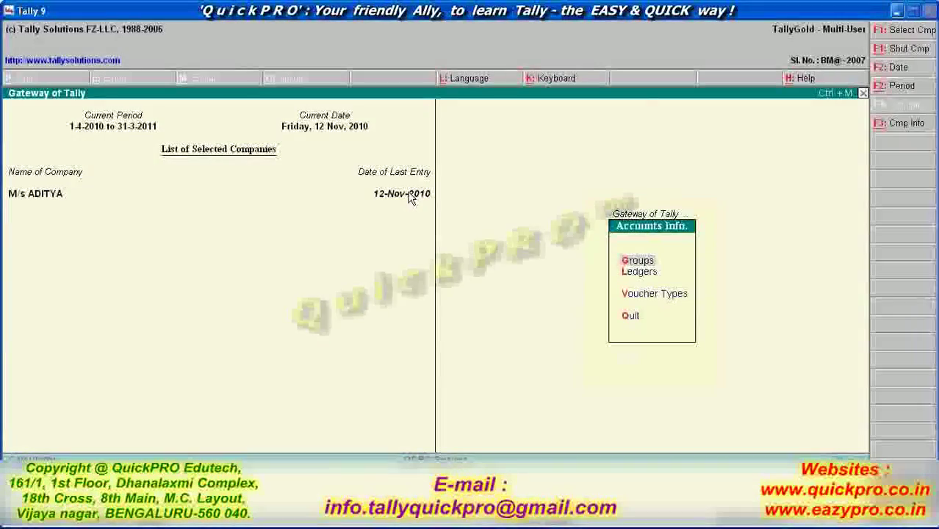
key(Escape)
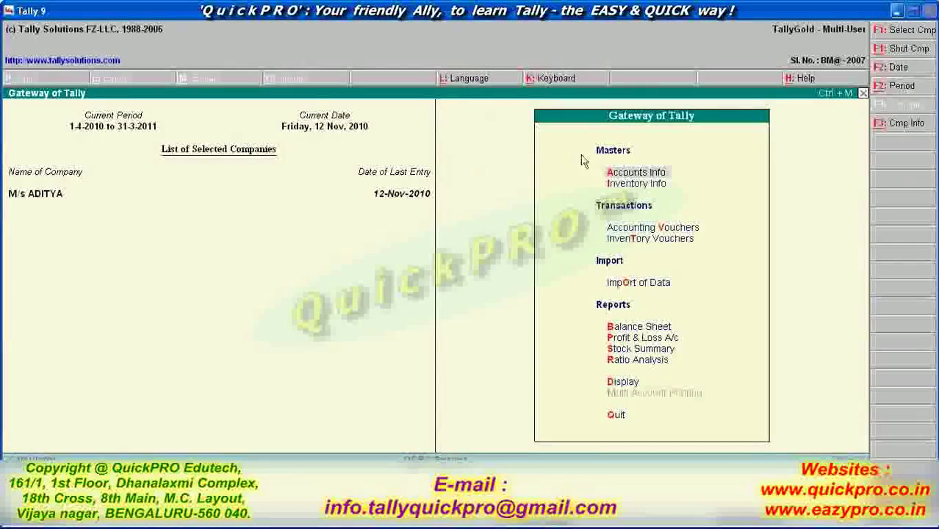
Open the Flower Expenses ledger for alteration and close it without making changes
click(621, 173)
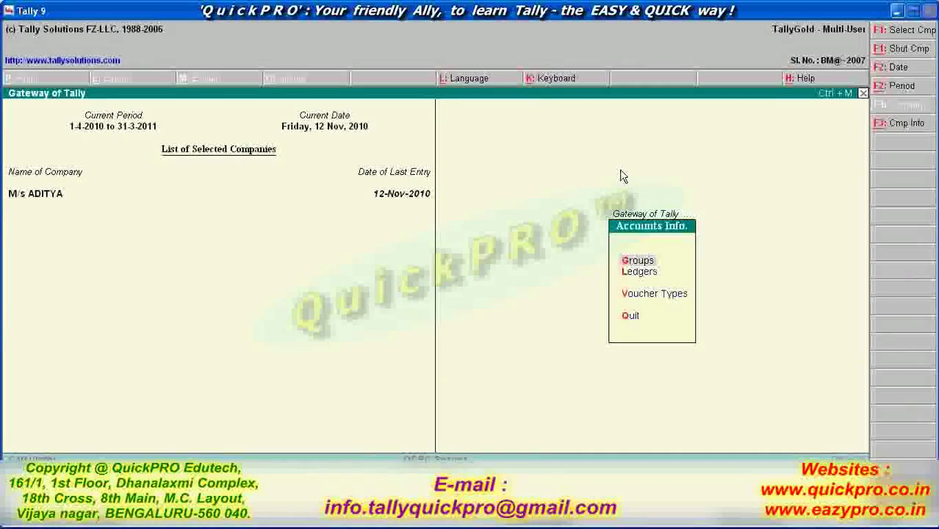
key(Down)
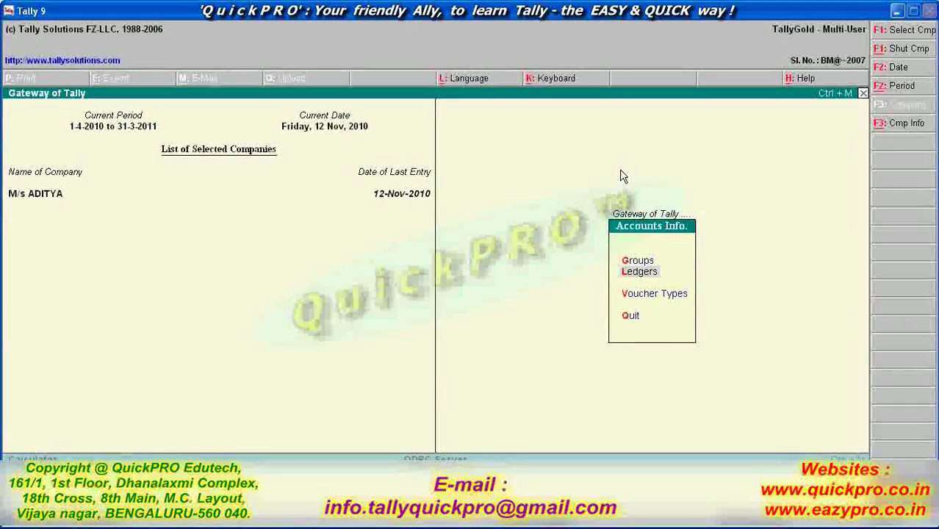
key(Return)
key(Down)
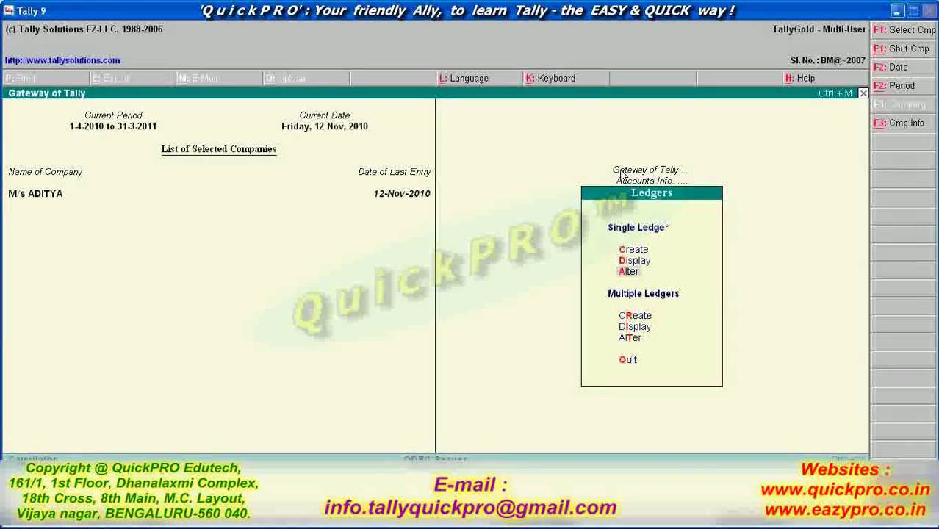
key(Return)
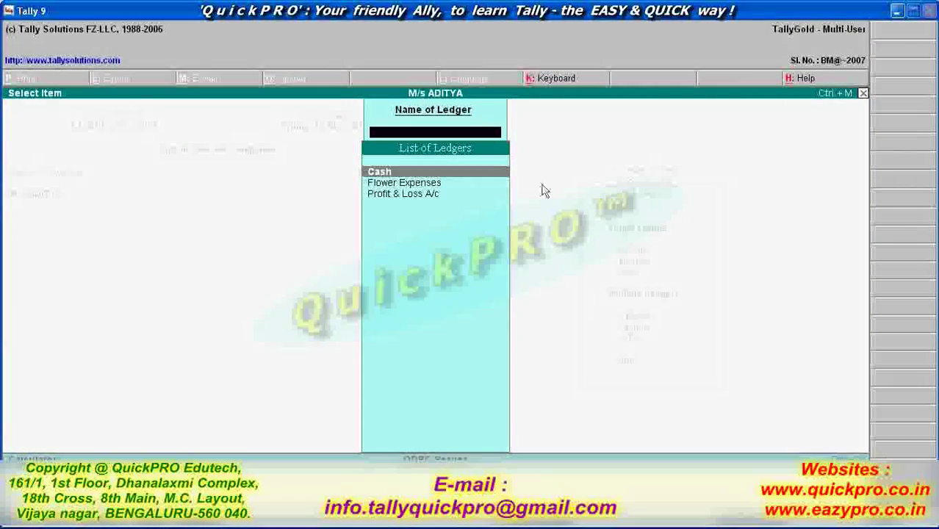
key(Down)
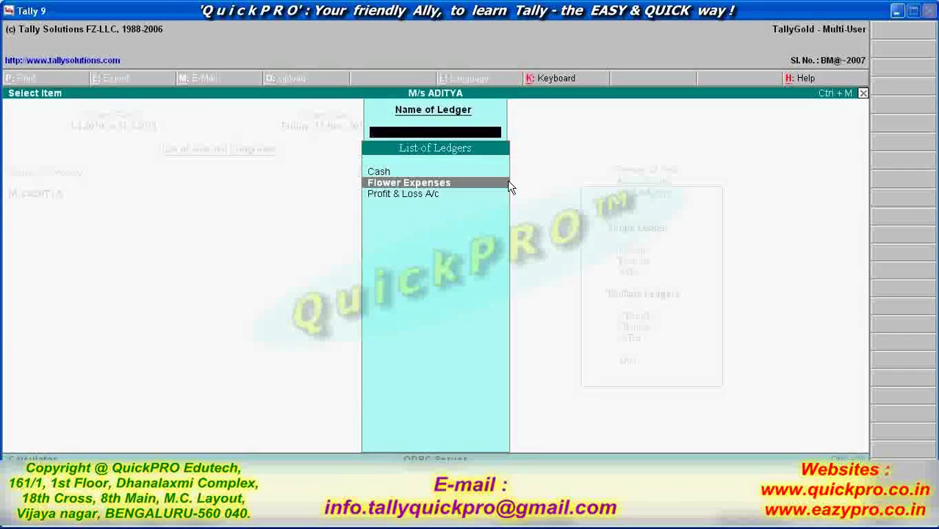
key(Return)
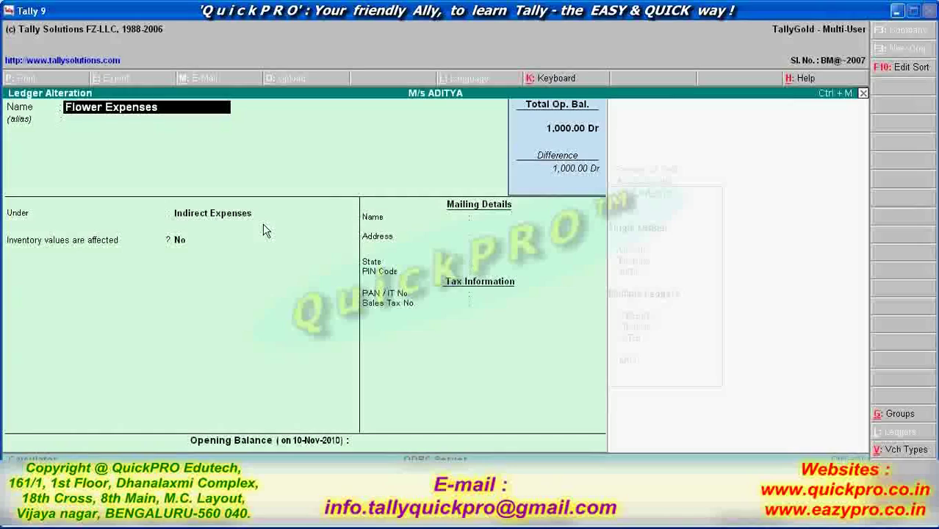
key(Escape)
key(Escape)
key(y)
key(Escape)
key(Escape)
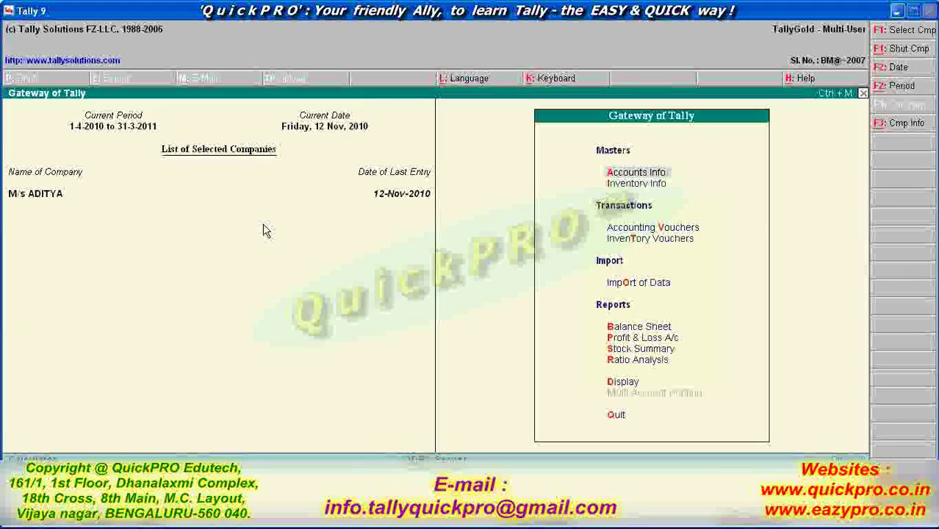
Delete the Flower Expenses payment voucher from the Day Book, confirm the deletion, and return to the Gateway of Tally
key(Down)
key(Down)
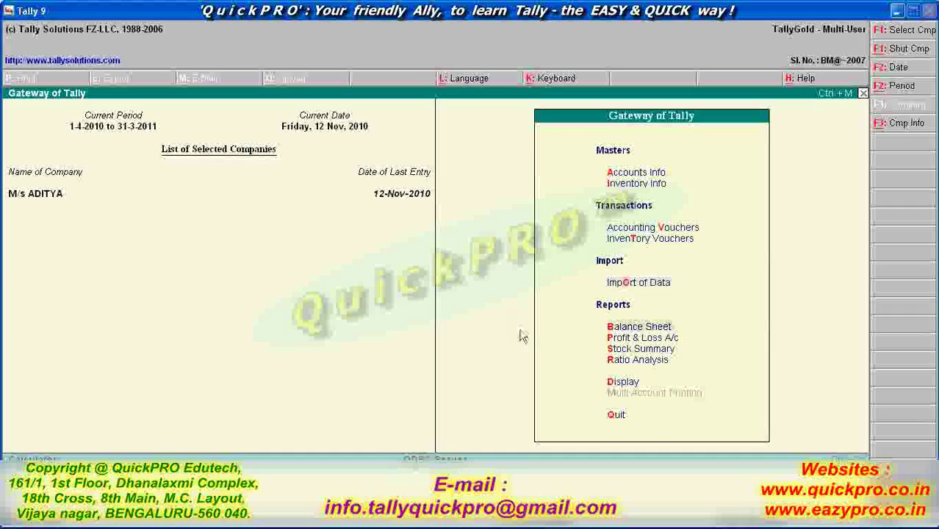
click(621, 383)
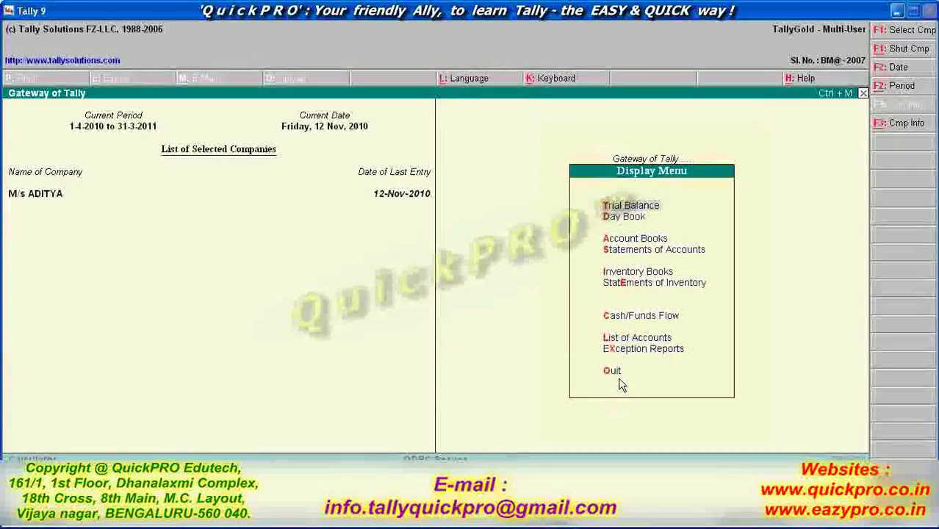
click(631, 218)
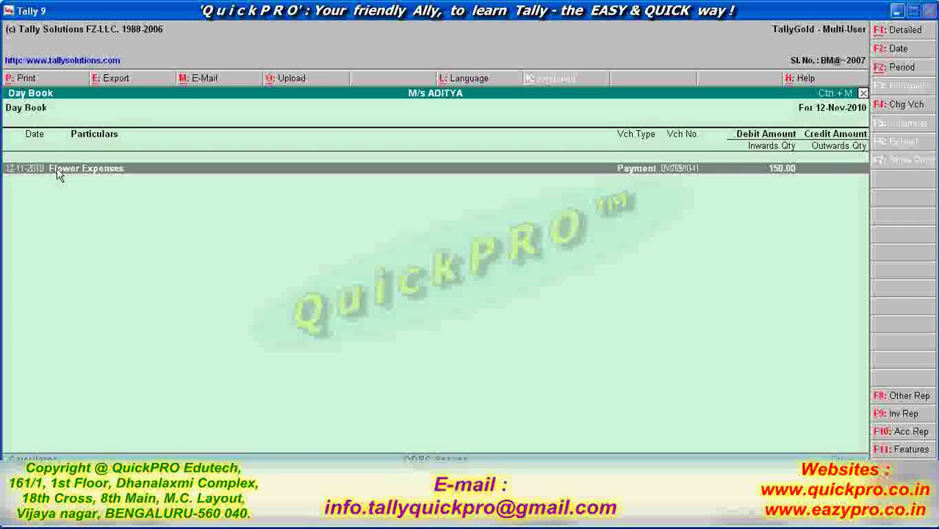
double_click(98, 173)
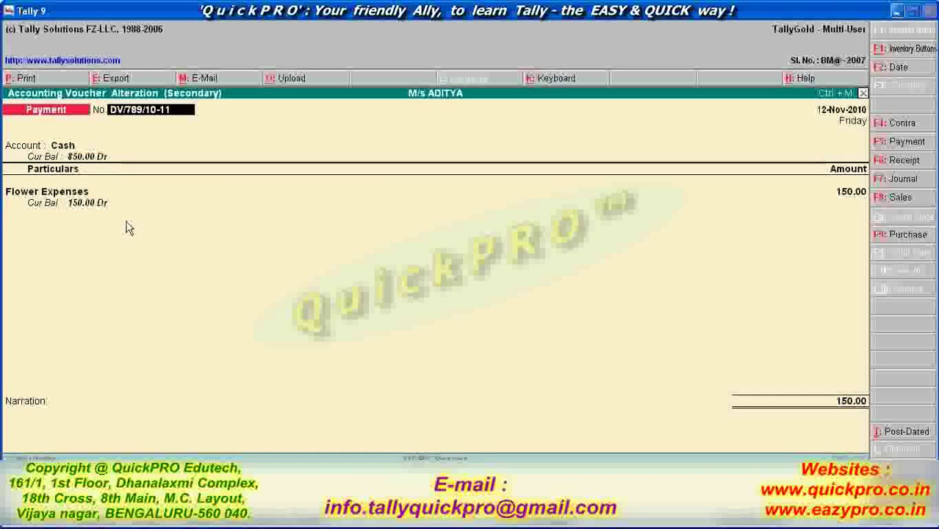
key(alt+d)
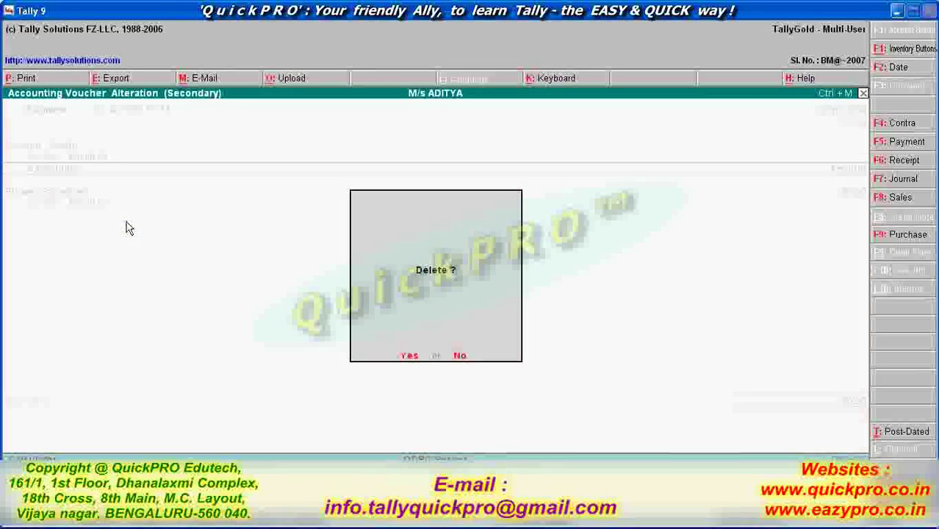
key(y)
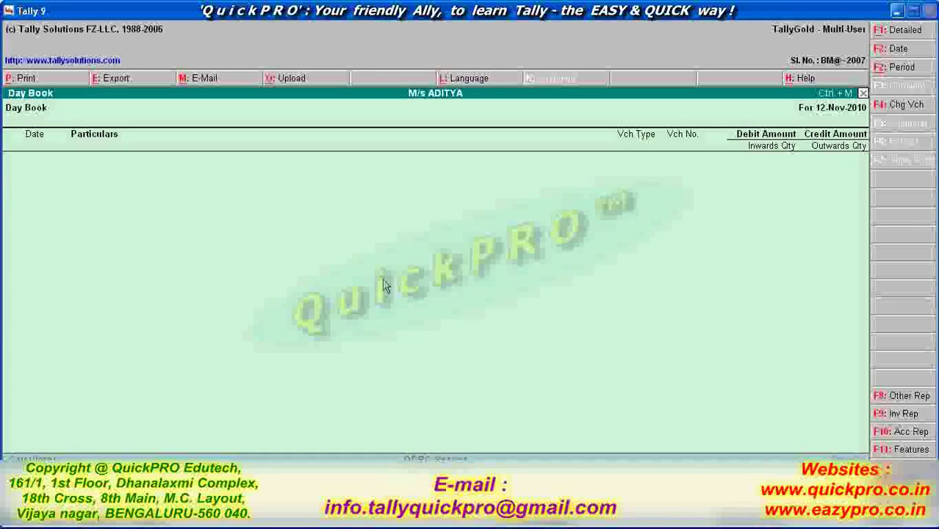
key(Escape)
key(Escape)
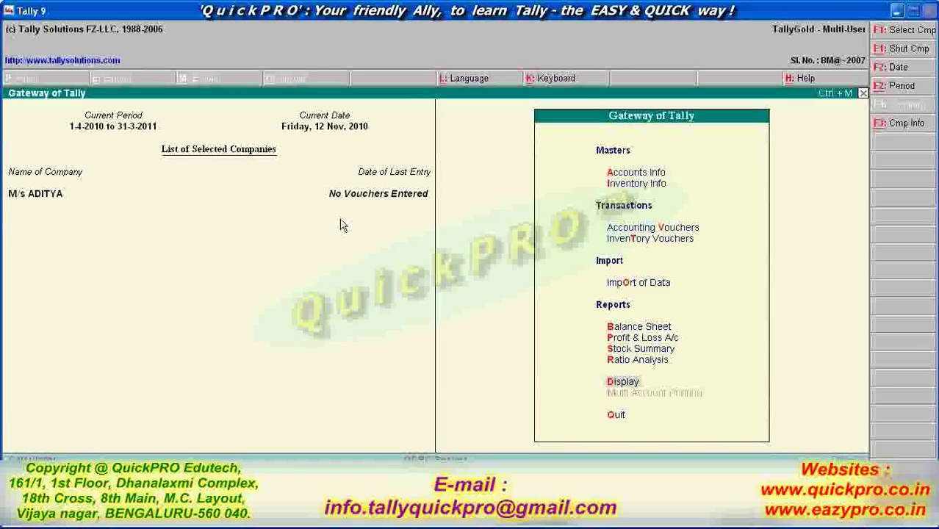
Open the Flower Expenses ledger through single ledger alteration and delete it, confirming the deletion
key(Up)
key(Up)
key(Up)
key(Up)
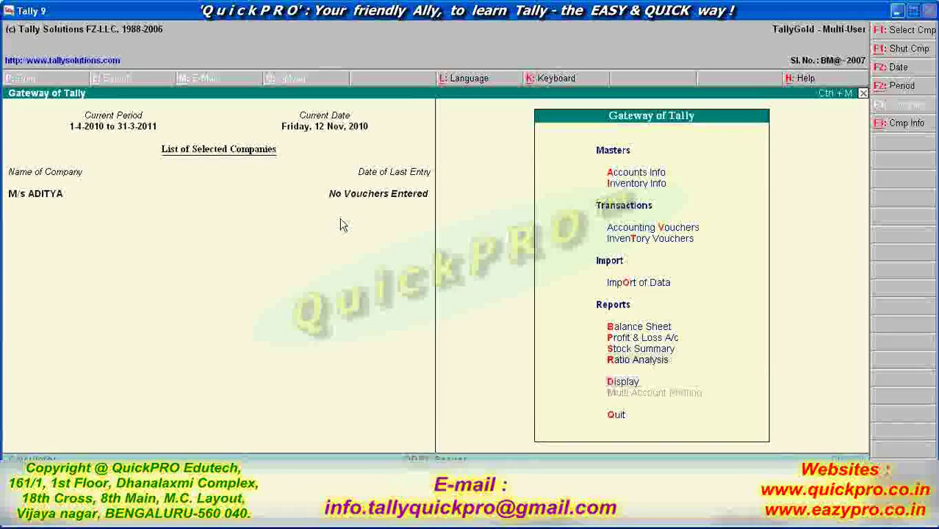
key(Up)
key(Up)
key(Up)
key(Up)
key(Up)
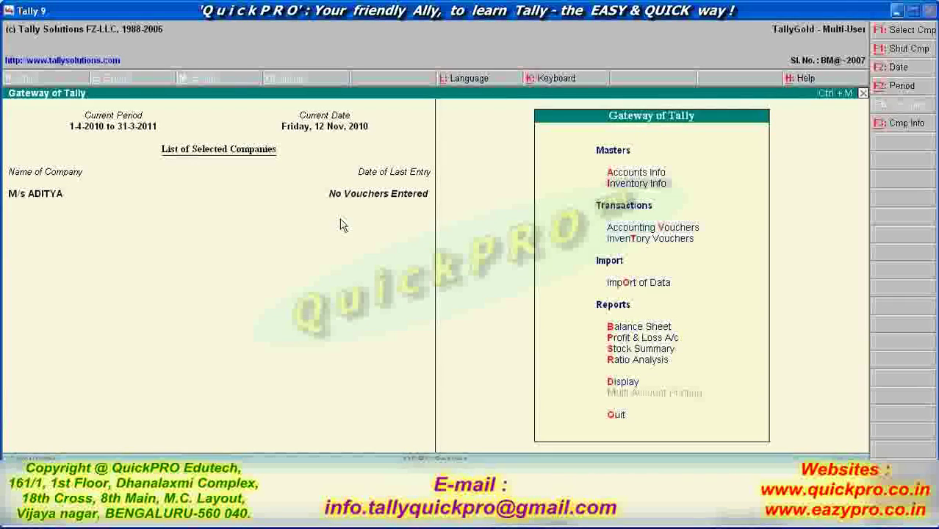
key(Return)
key(Down)
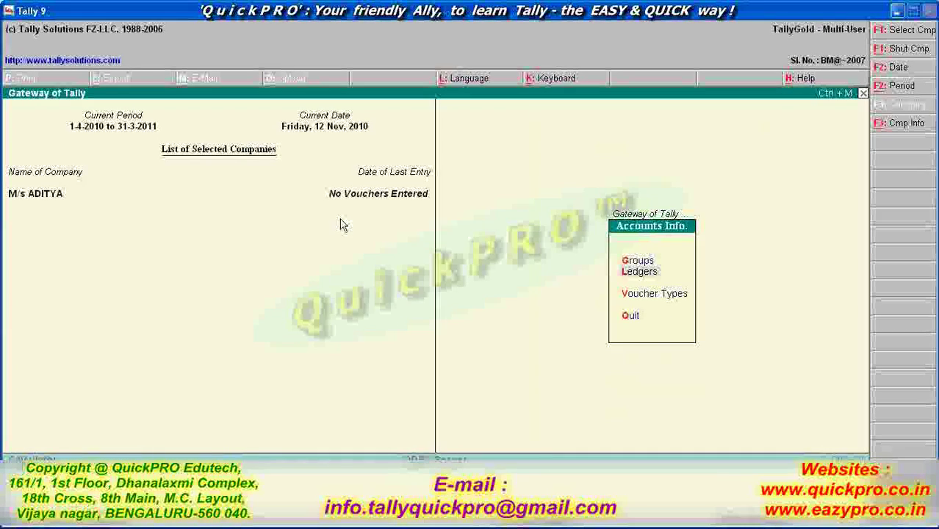
key(Return)
key(Down)
key(Down)
key(Return)
key(Down)
key(Return)
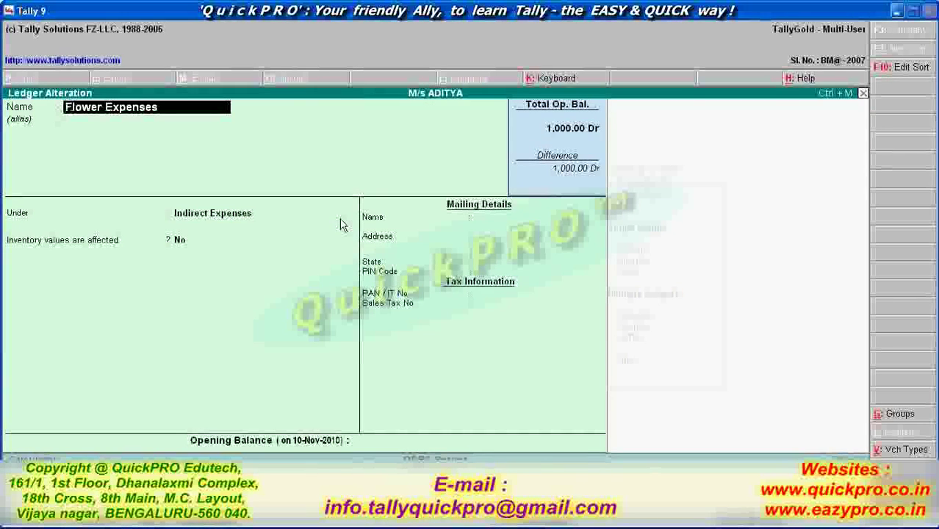
key(alt+d)
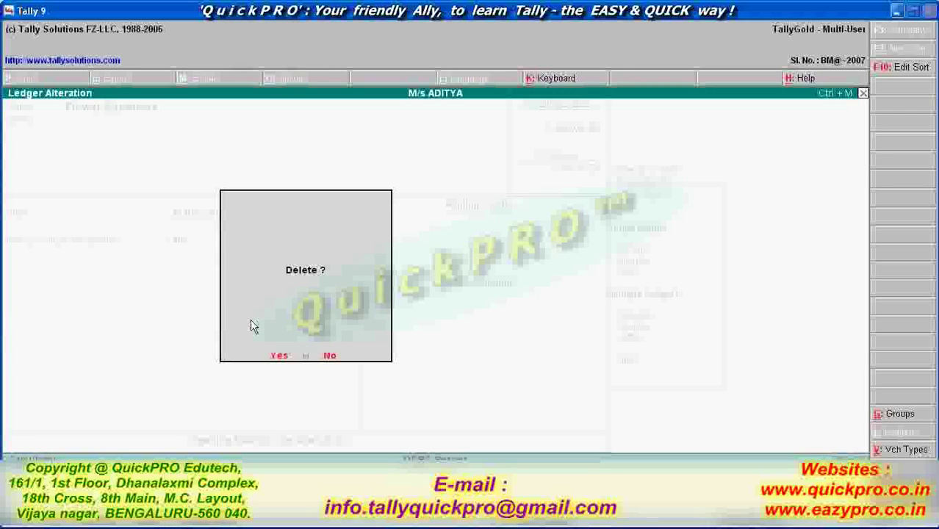
click(276, 355)
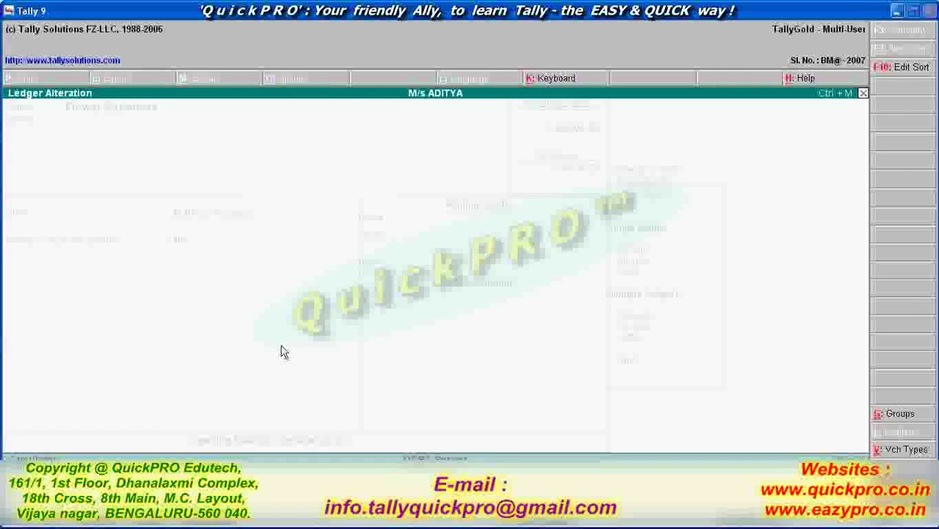